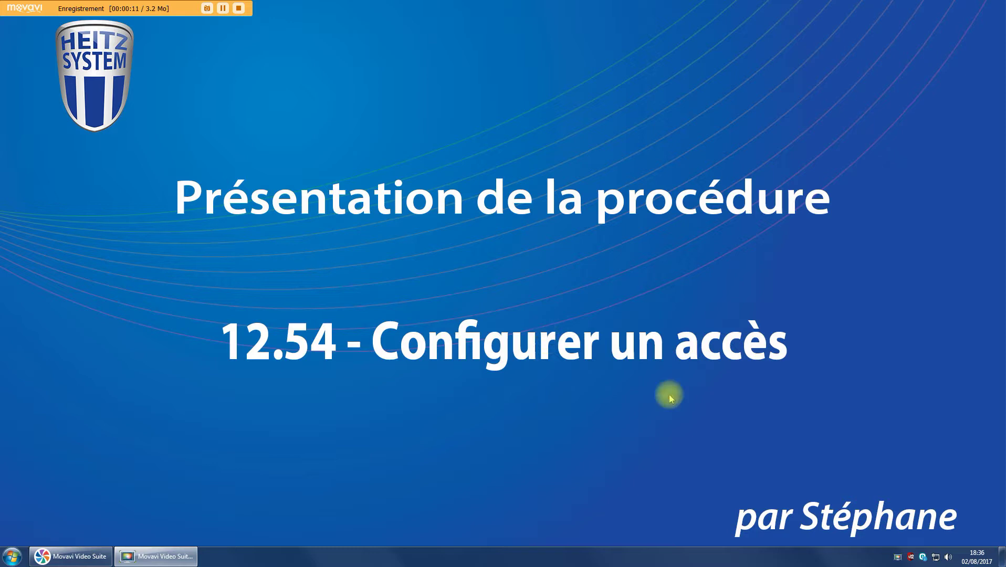
# Launch the Heitz System Configuration module and sign in.
pyautogui.click(909, 556)
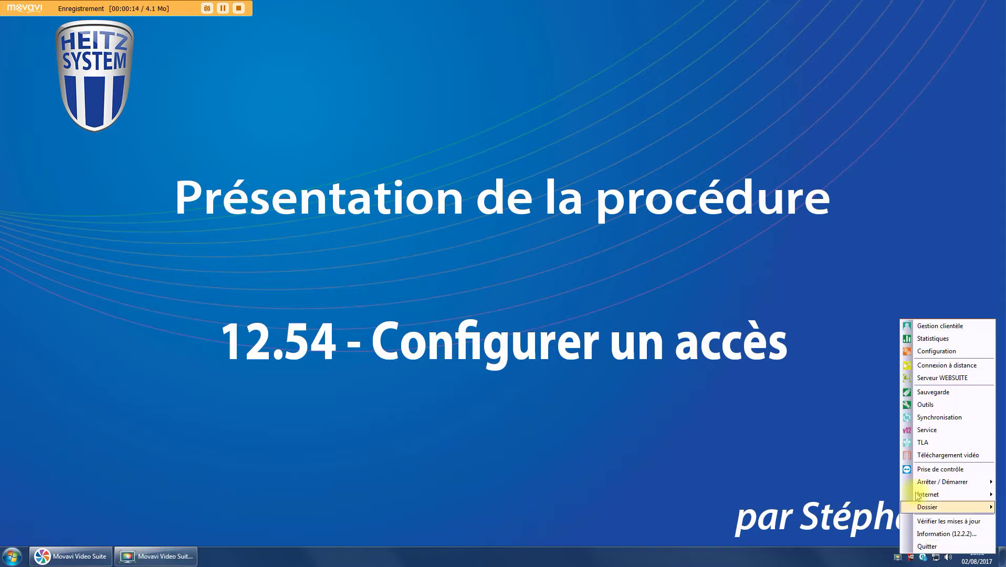
pyautogui.click(950, 351)
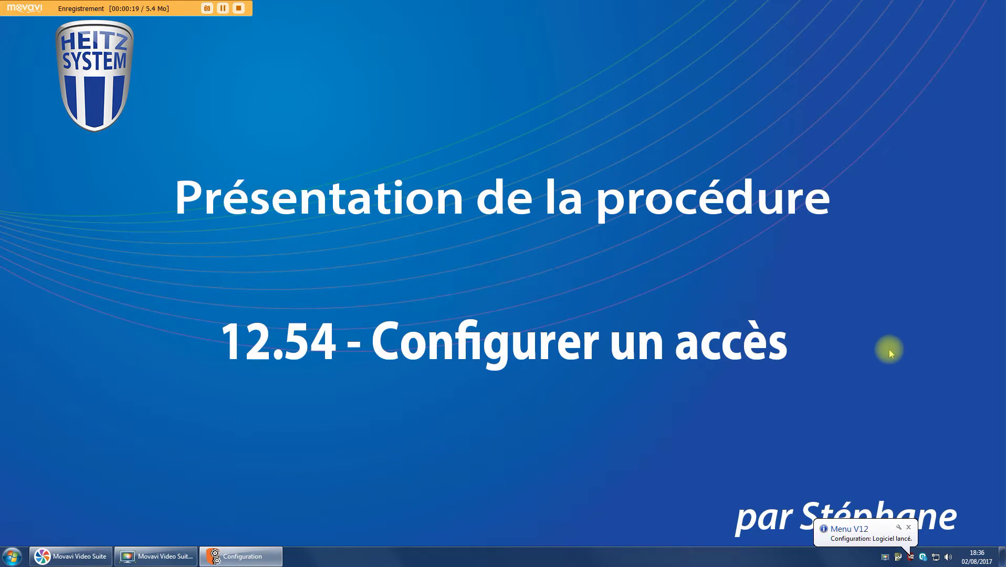
pyautogui.press('Return')
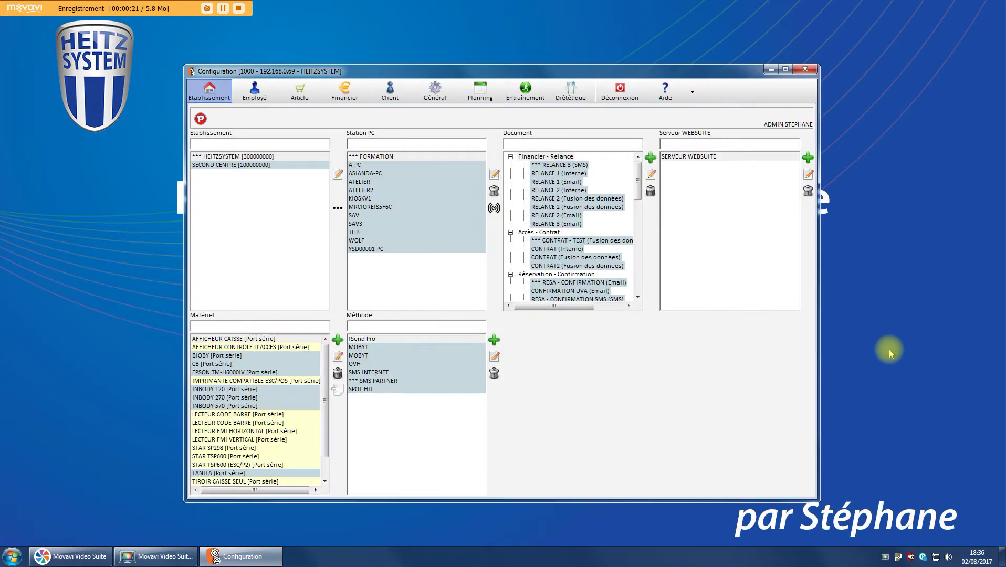
# Create a new article of type Accès in the ACCES group and name it 12 MOIS.
pyautogui.click(296, 95)
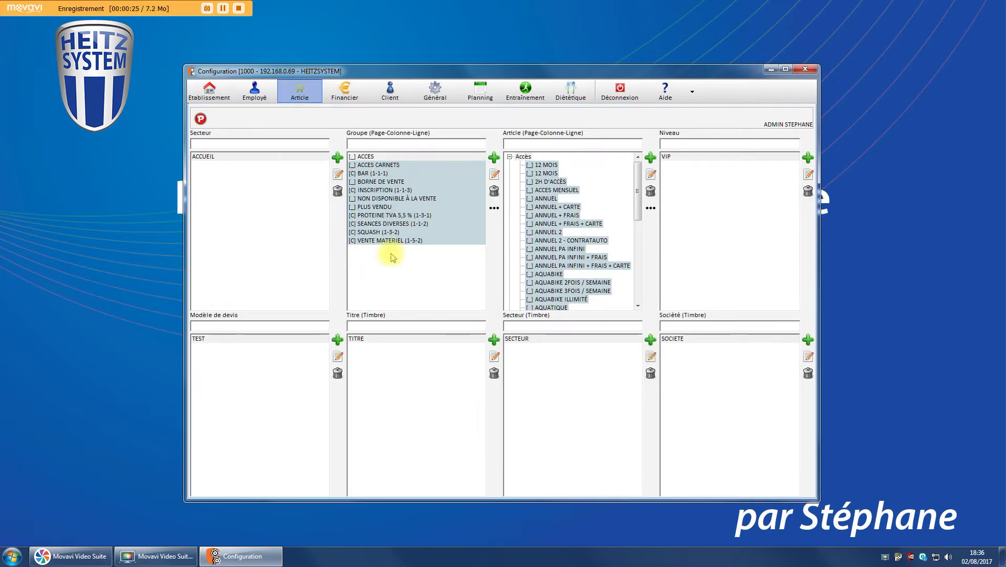
pyautogui.click(370, 158)
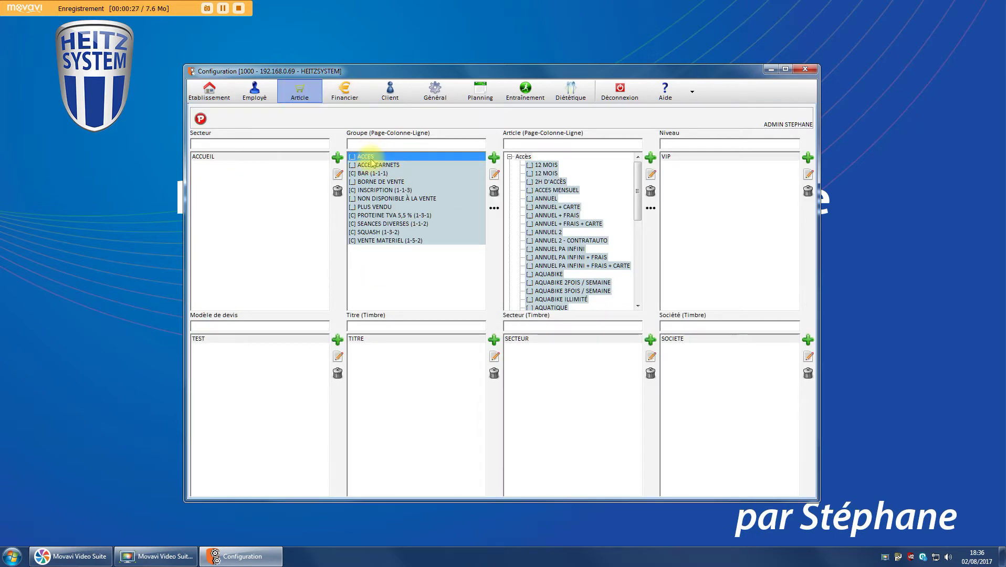
pyautogui.click(650, 157)
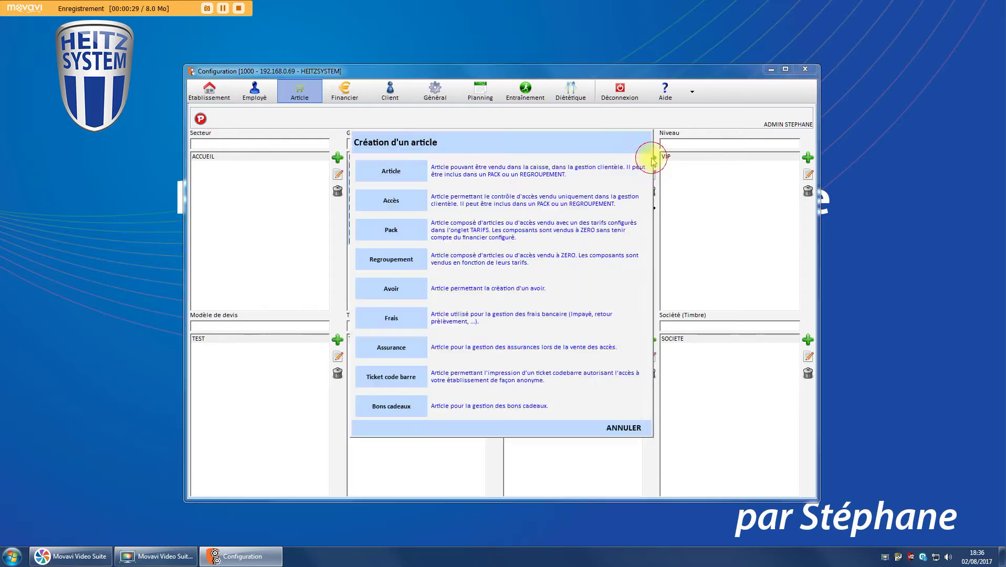
pyautogui.click(398, 201)
pyautogui.click(376, 150)
pyautogui.write('12 MOIS')
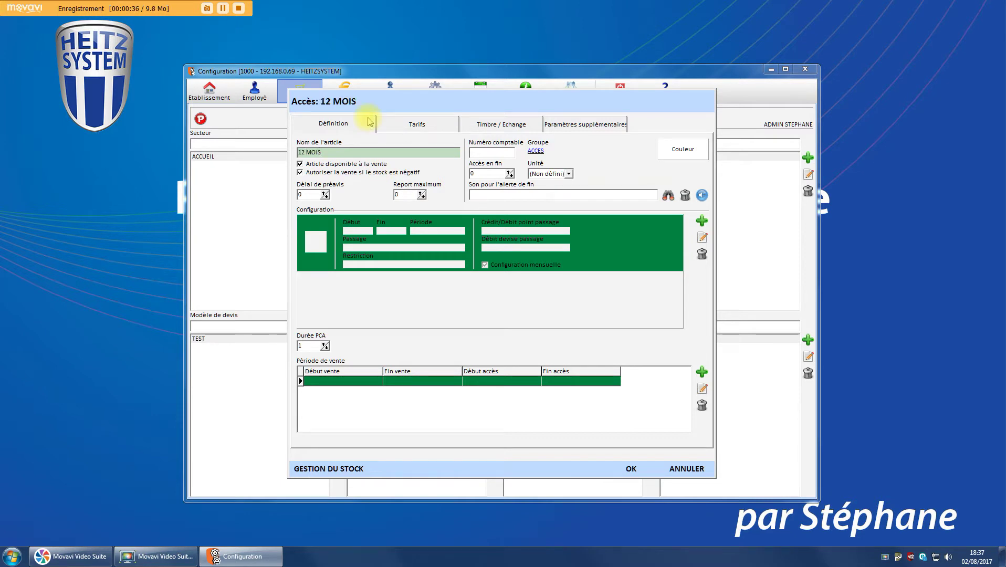
pyautogui.click(318, 166)
pyautogui.click(318, 167)
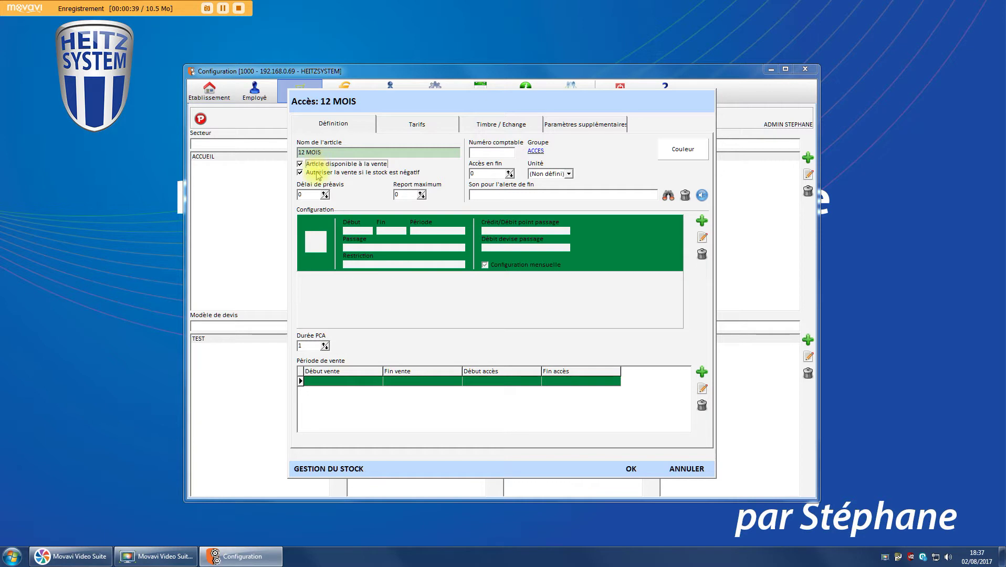
pyautogui.click(702, 373)
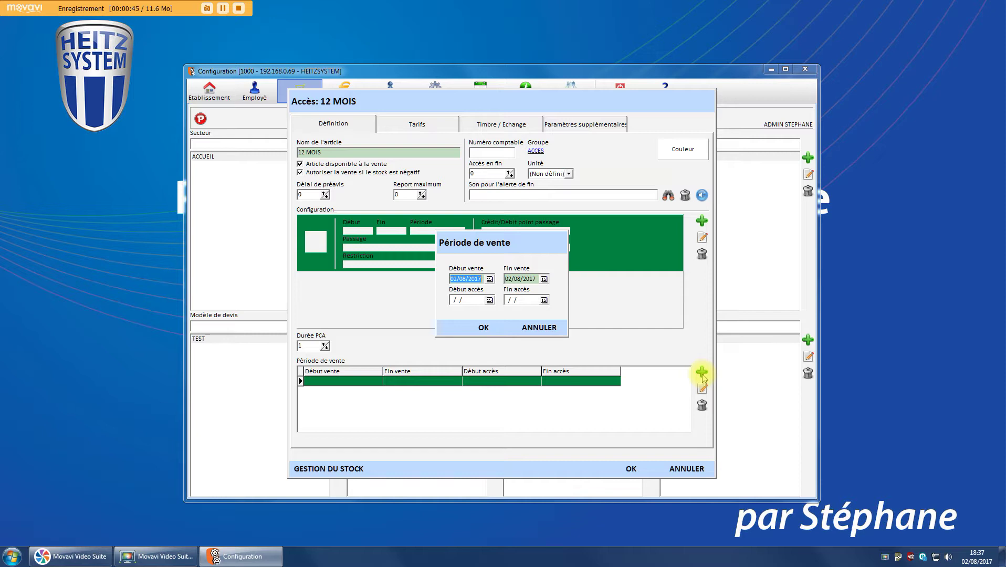
pyautogui.click(549, 328)
pyautogui.click(300, 195)
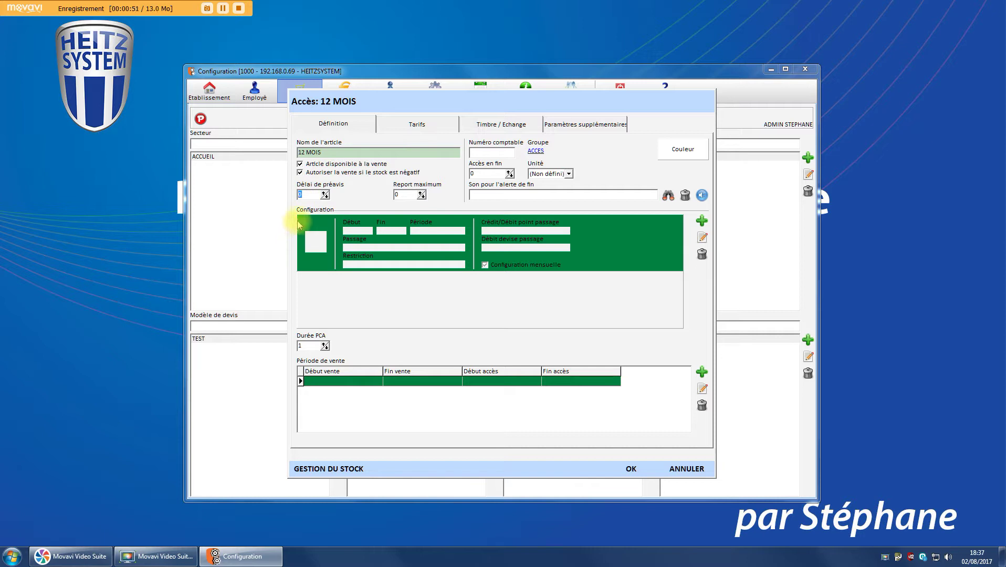
pyautogui.click(402, 195)
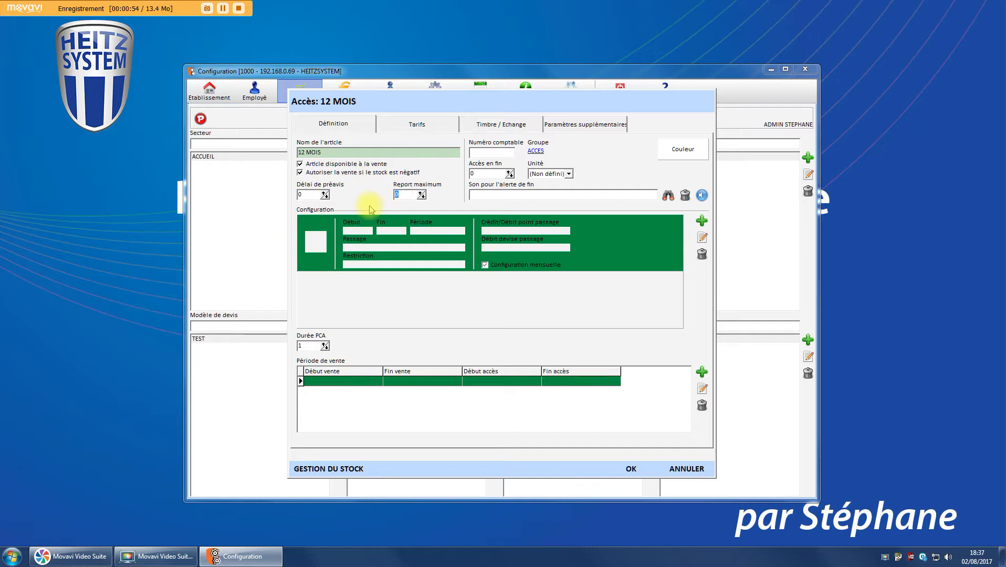
# Start a new configuration line for the 12 MOIS access with Mois as the access unit.
pyautogui.click(702, 222)
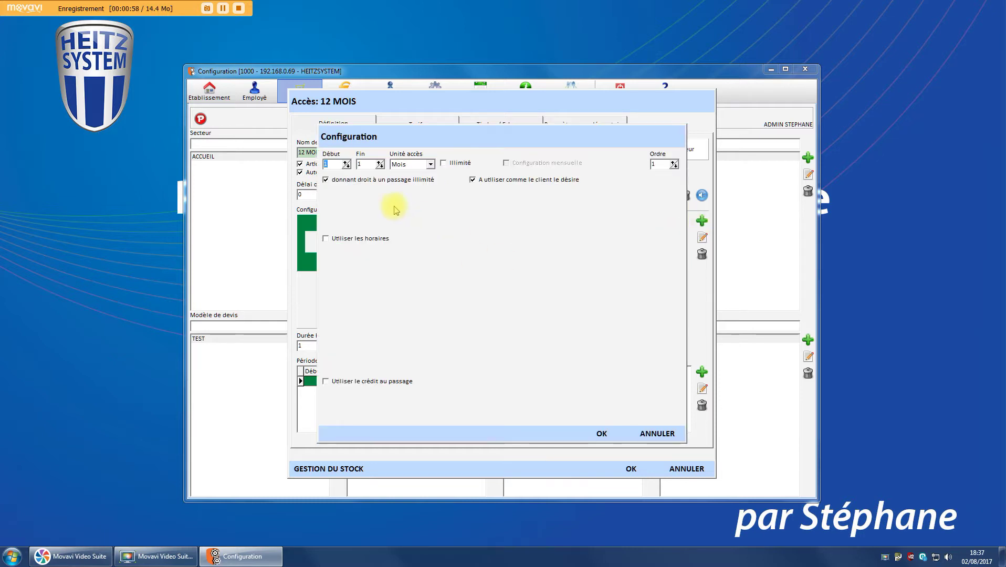
pyautogui.click(430, 165)
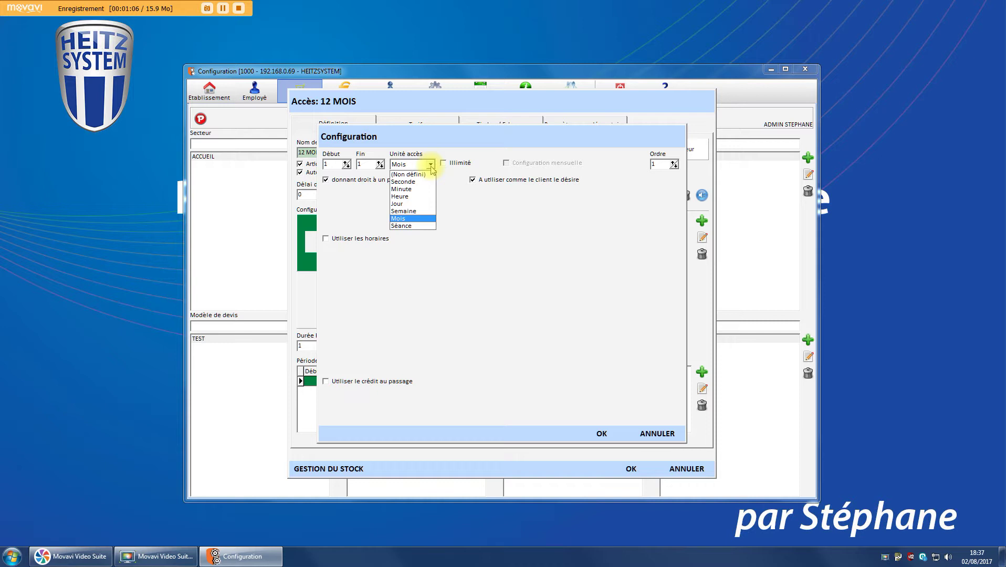
pyautogui.click(324, 191)
# Turn off unlimited passage and use as the client wishes, and set the usage restriction's first unit to Séance.
pyautogui.click(326, 180)
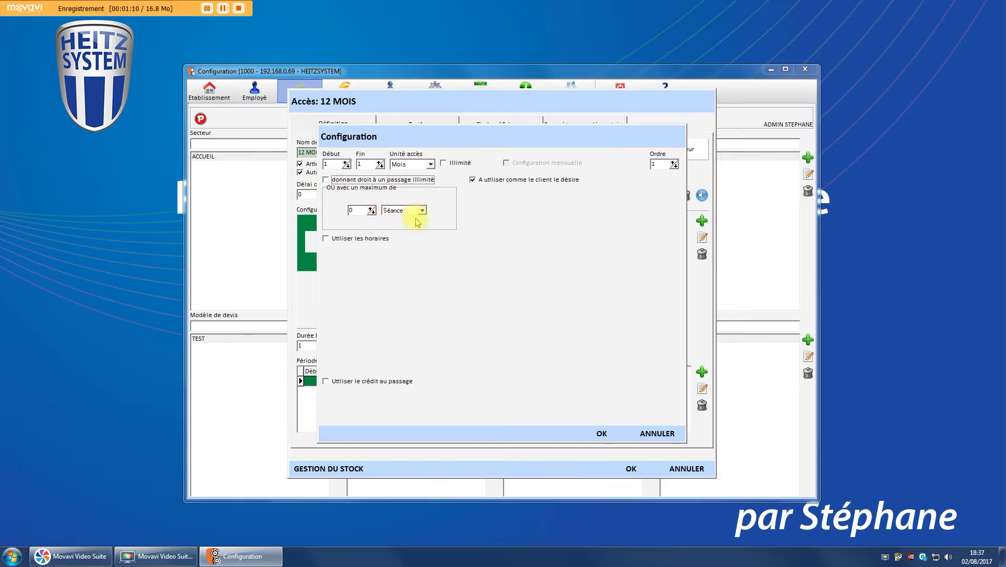
pyautogui.click(472, 180)
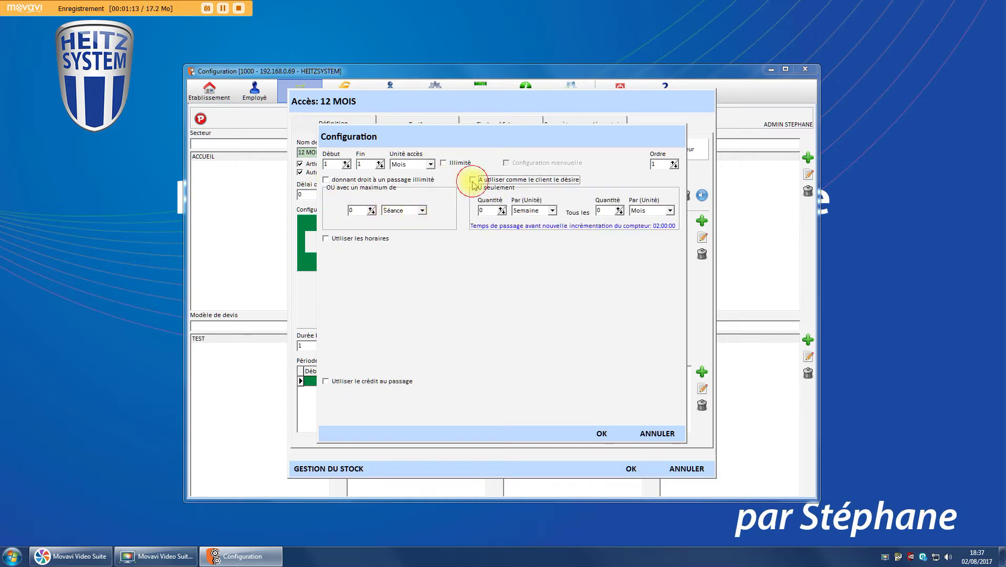
pyautogui.moveTo(486, 211); pyautogui.dragTo(448, 209)
pyautogui.click(532, 210)
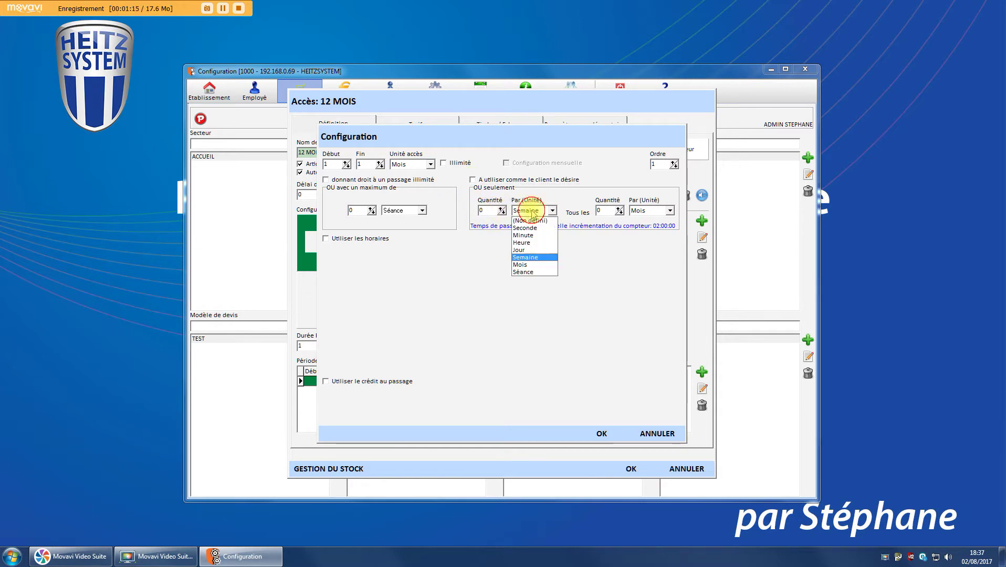
pyautogui.click(528, 279)
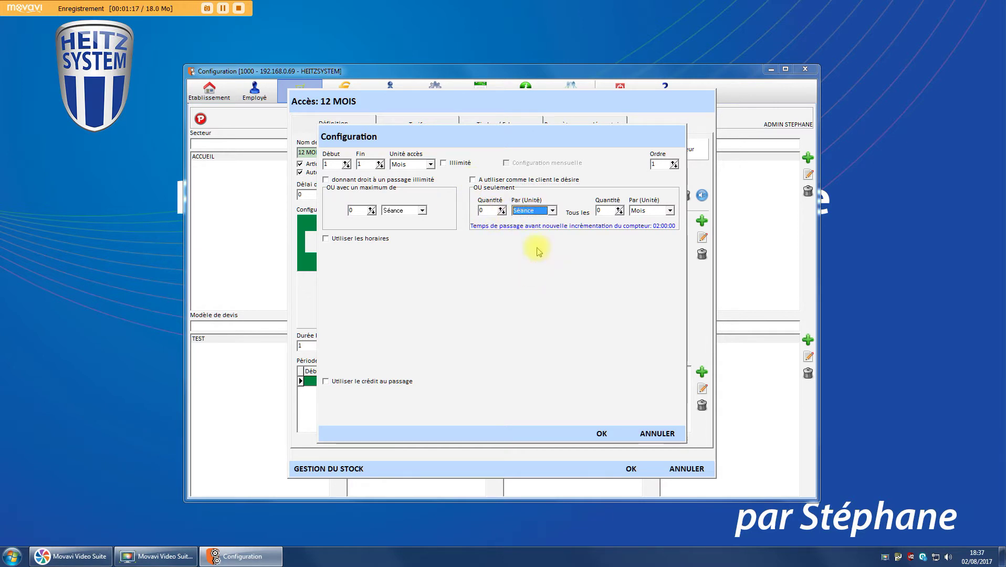
# Limit the use of the access to 1 Séance every 1 Semaine.
pyautogui.click(599, 211)
pyautogui.click(620, 208)
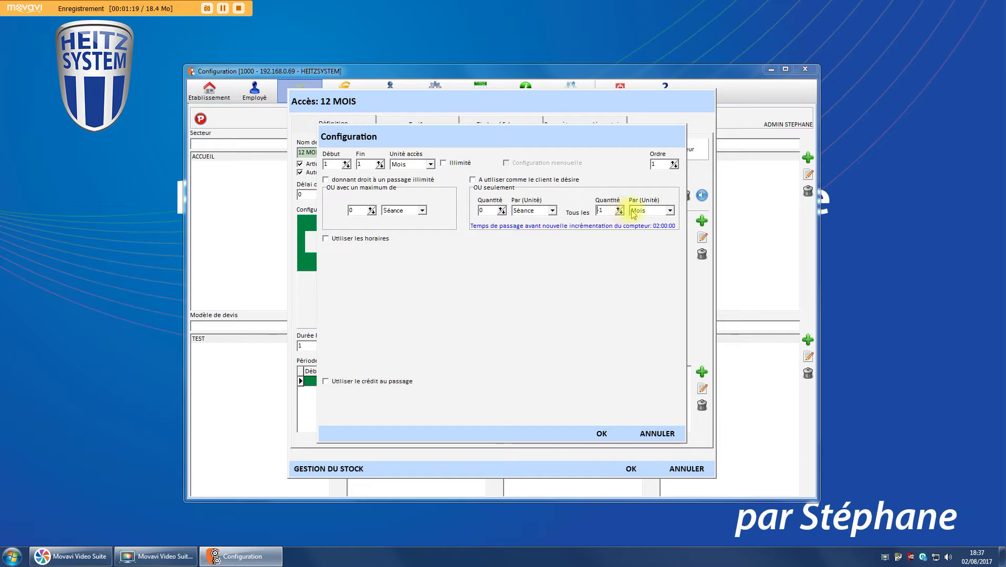
pyautogui.click(634, 214)
pyautogui.click(651, 257)
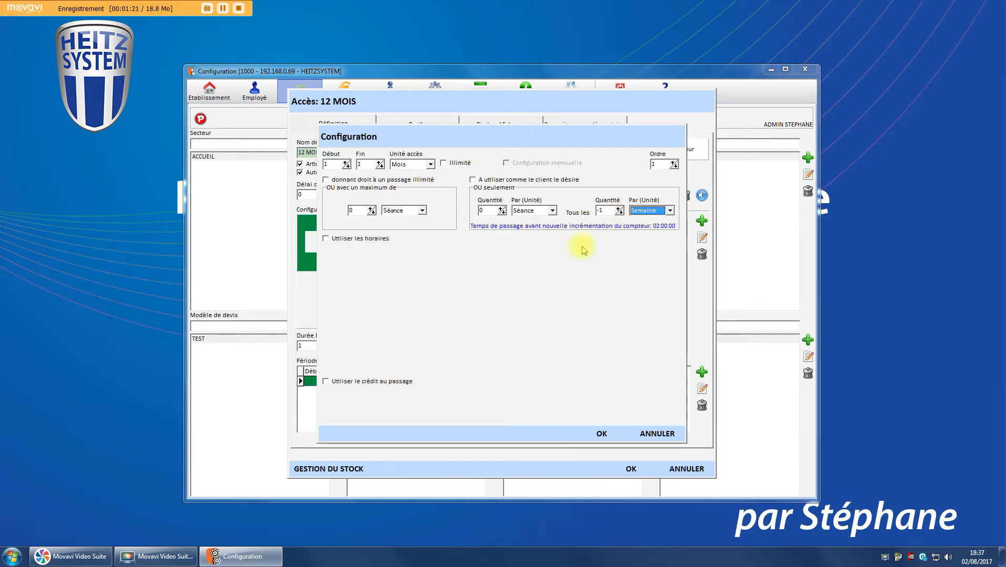
pyautogui.click(502, 208)
pyautogui.click(619, 209)
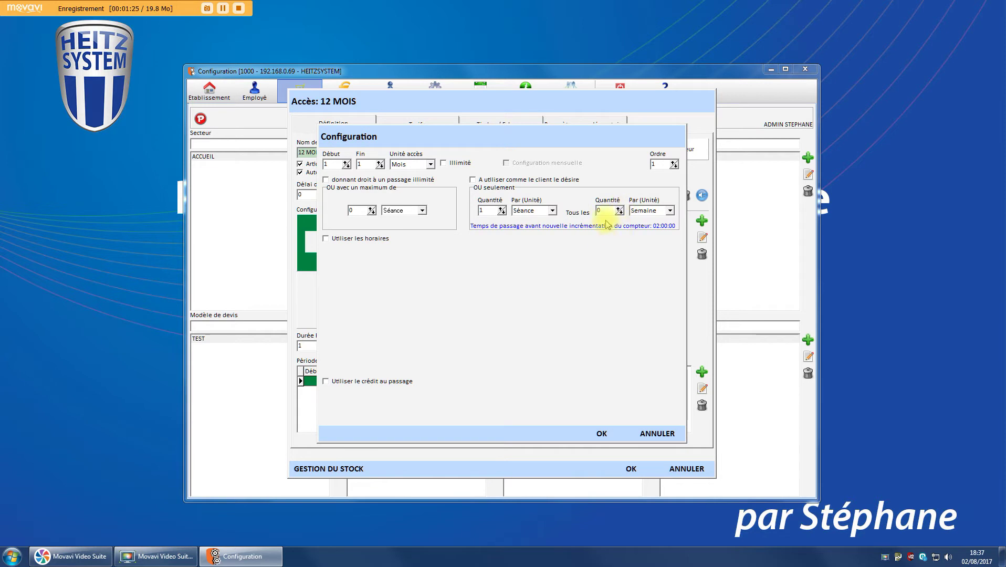
pyautogui.click(619, 209)
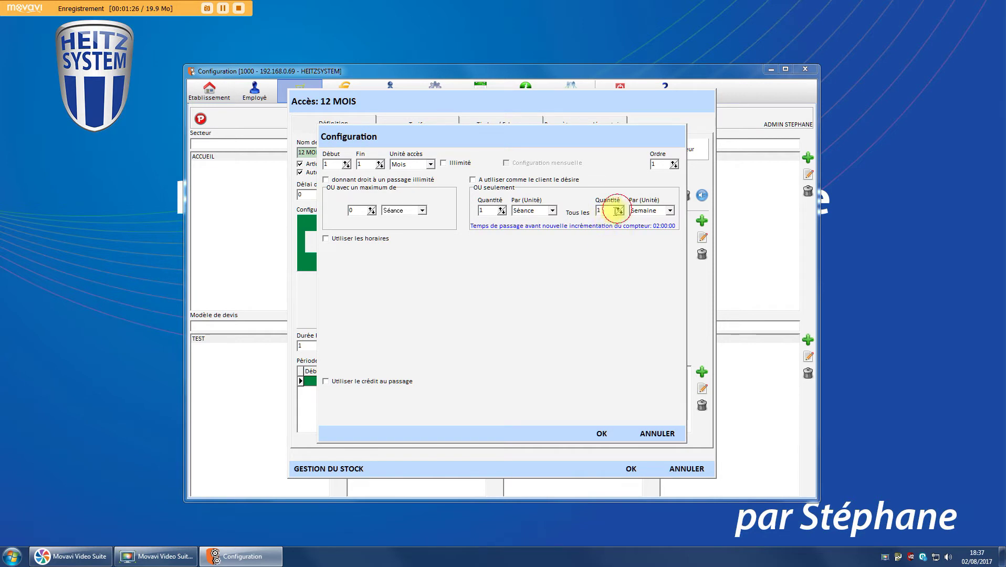
# Enable access schedules and add a time slot for all days from 06:00:00 to 23:00:00.
pyautogui.click(374, 240)
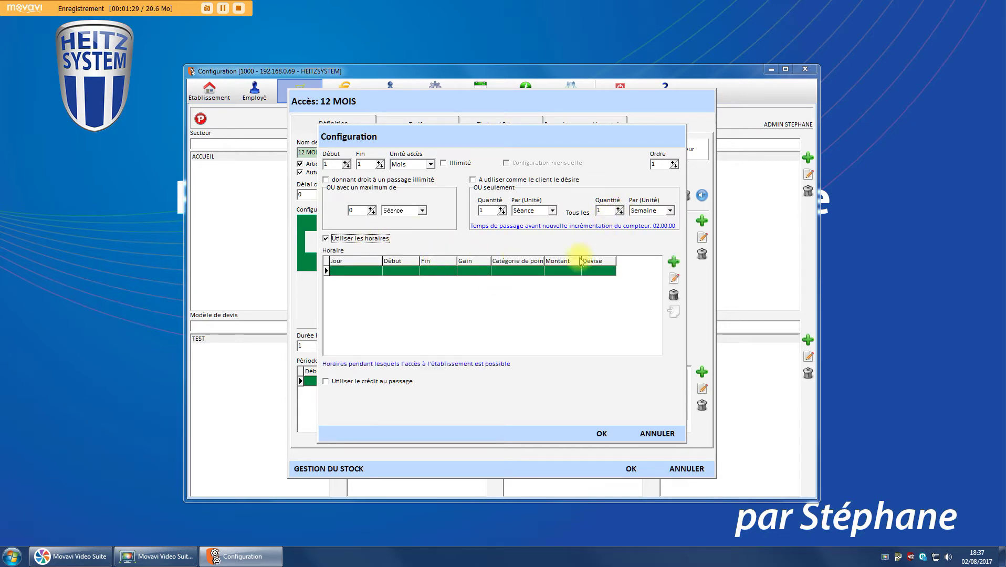
pyautogui.click(673, 262)
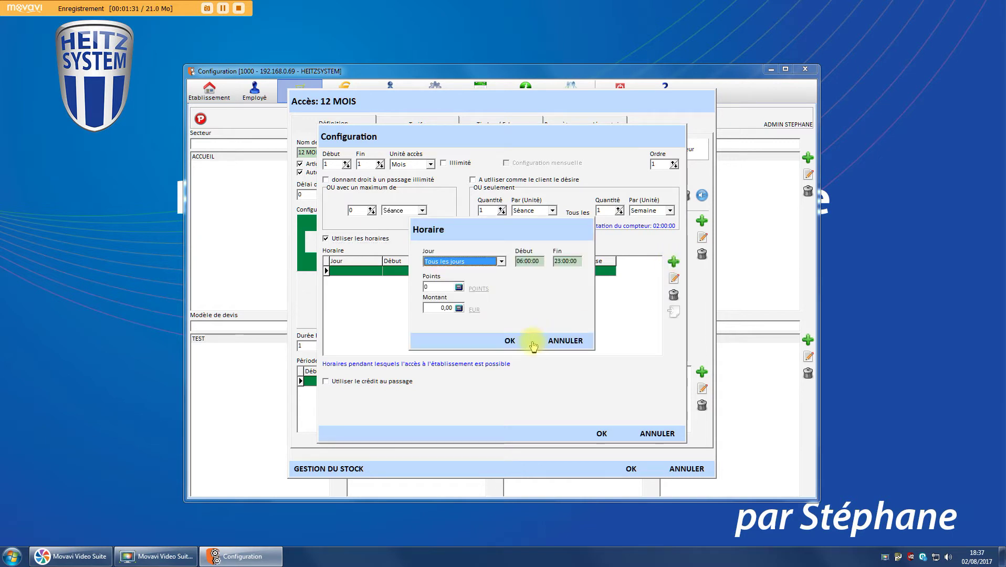
pyautogui.click(509, 340)
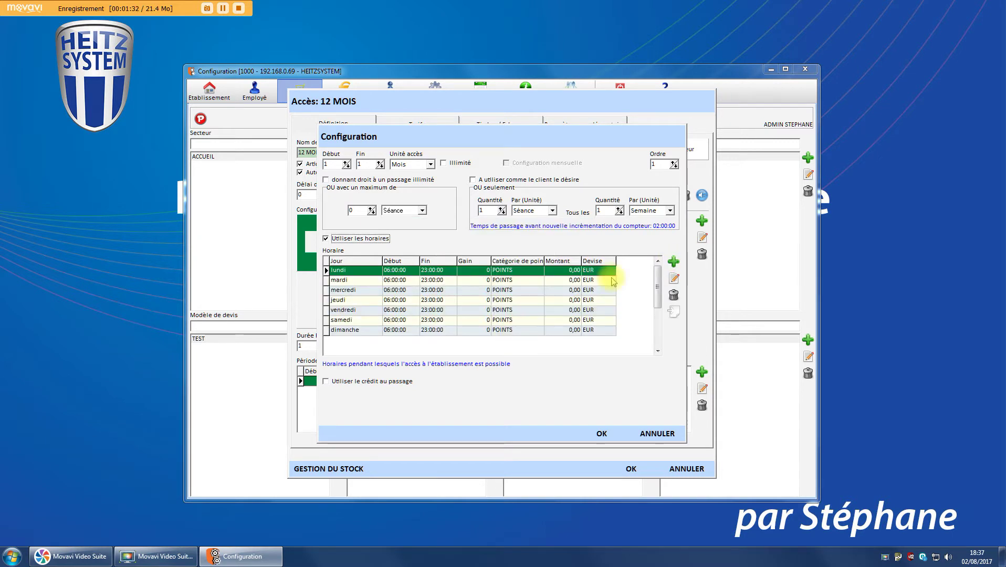
# Enable credit per passage and go through its points and amount fields.
pyautogui.click(348, 381)
pyautogui.click(361, 411)
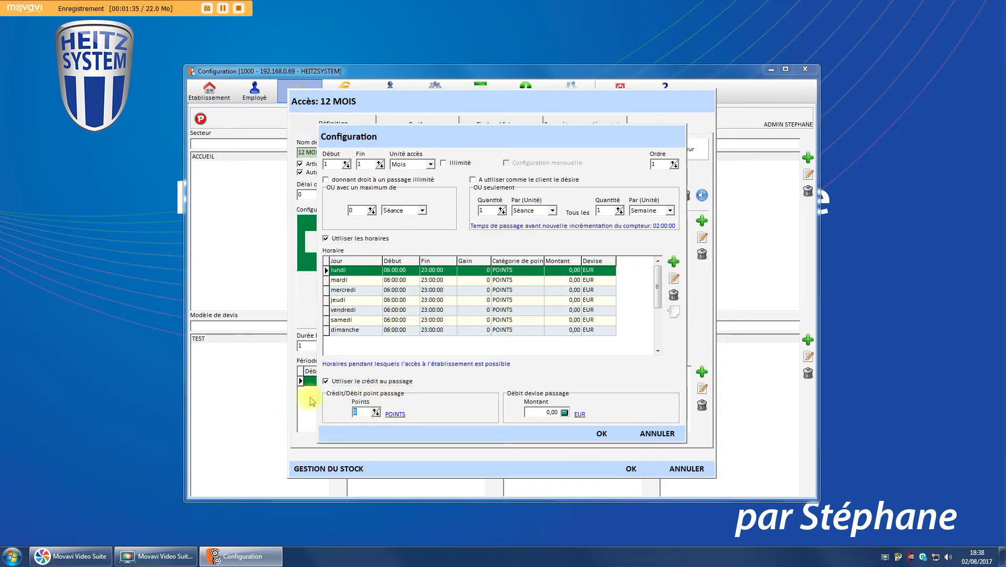
pyautogui.click(548, 413)
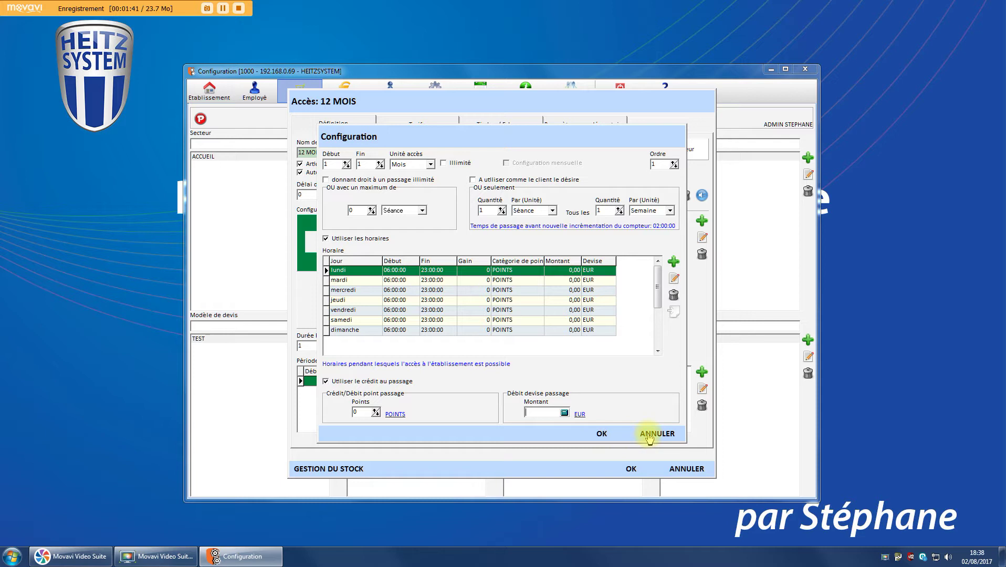
# Disable credit per passage and schedules, and restore unlimited passage with use as the client wishes.
pyautogui.click(391, 382)
pyautogui.click(332, 241)
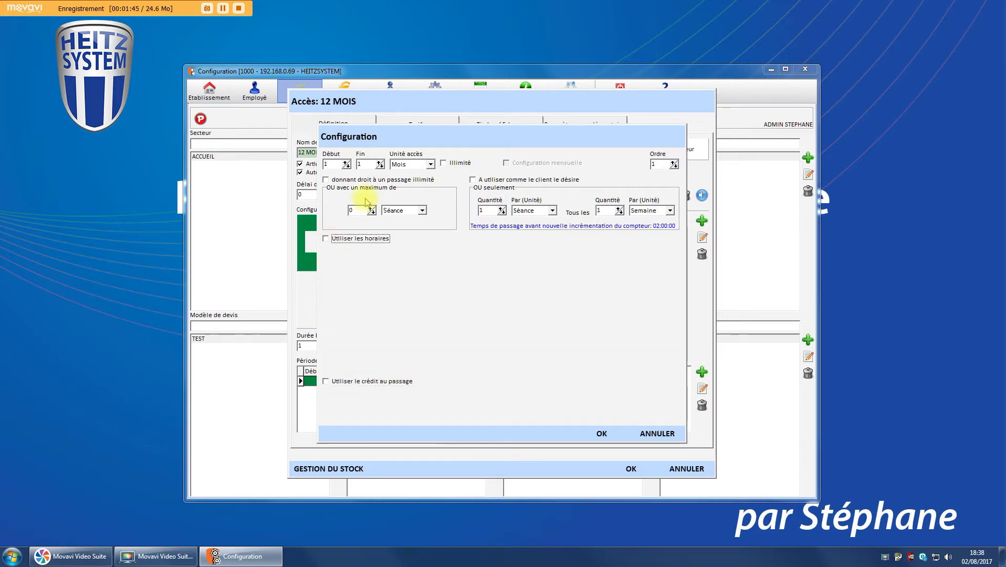
pyautogui.click(473, 180)
pyautogui.click(357, 180)
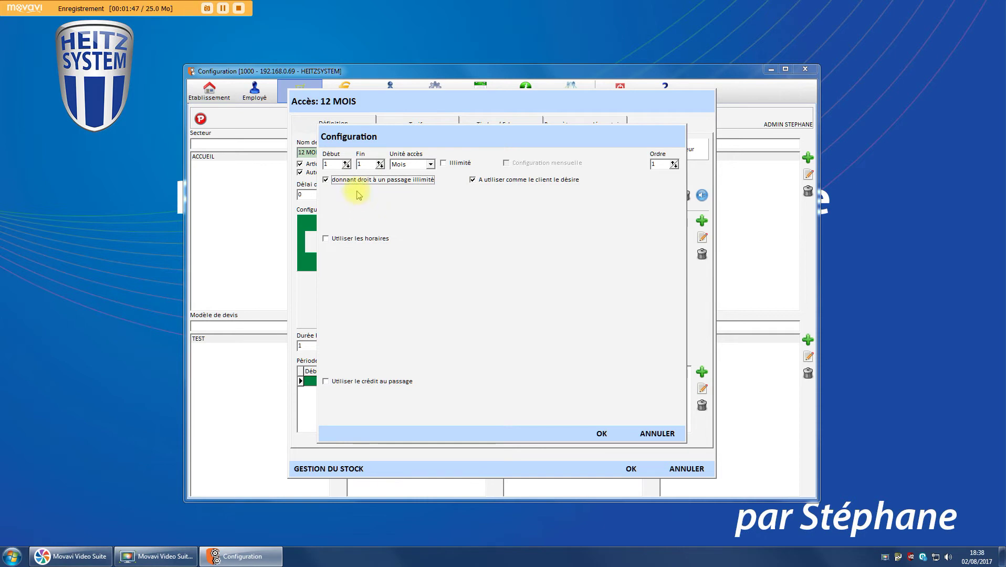
# Set the configuration's end to 12 months and save it, agreeing to empty the schedules.
pyautogui.click(366, 165)
pyautogui.write('2')
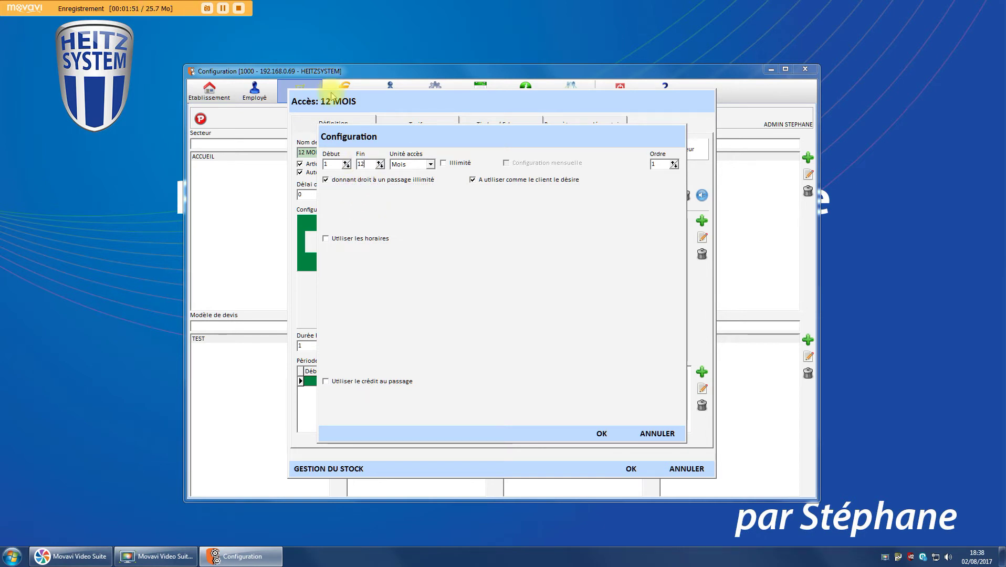
pyautogui.click(601, 433)
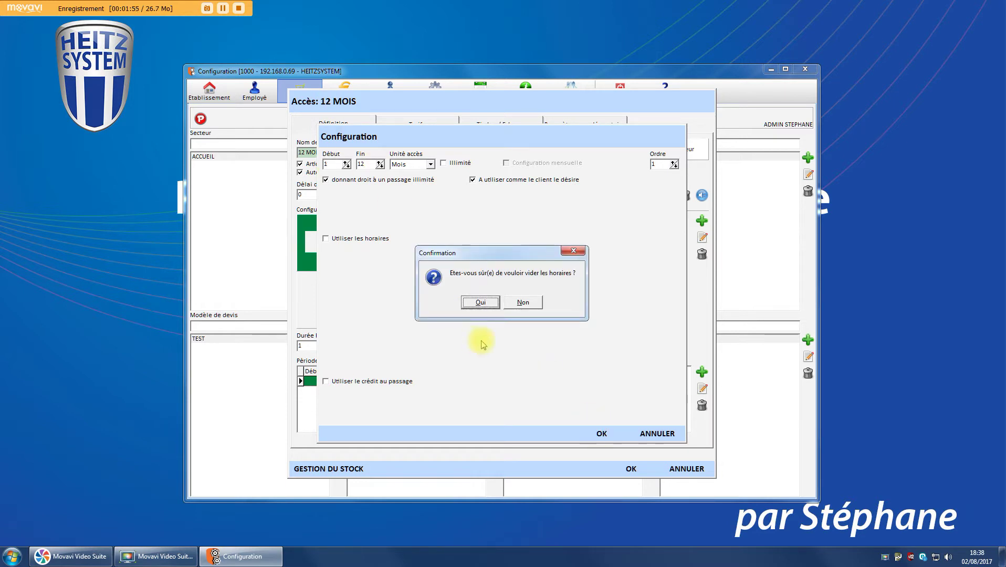
pyautogui.click(480, 302)
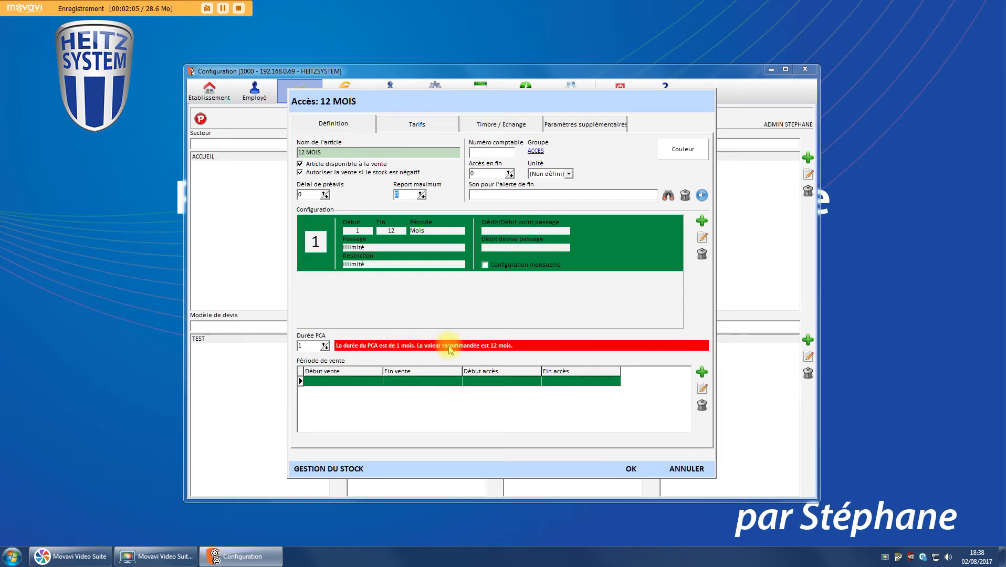
# Set the article's PCA duration to 12.
pyautogui.click(309, 346)
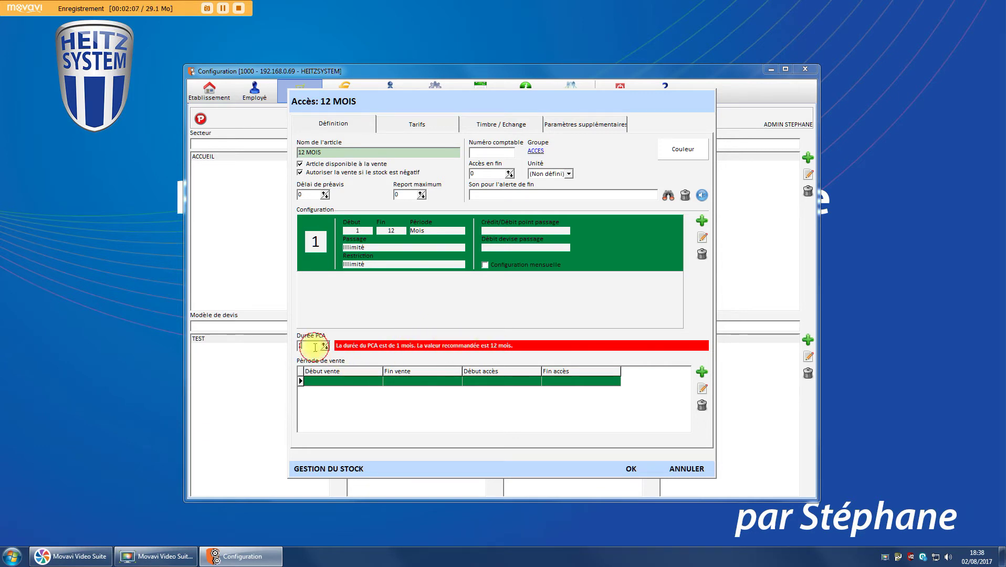
pyautogui.write('2')
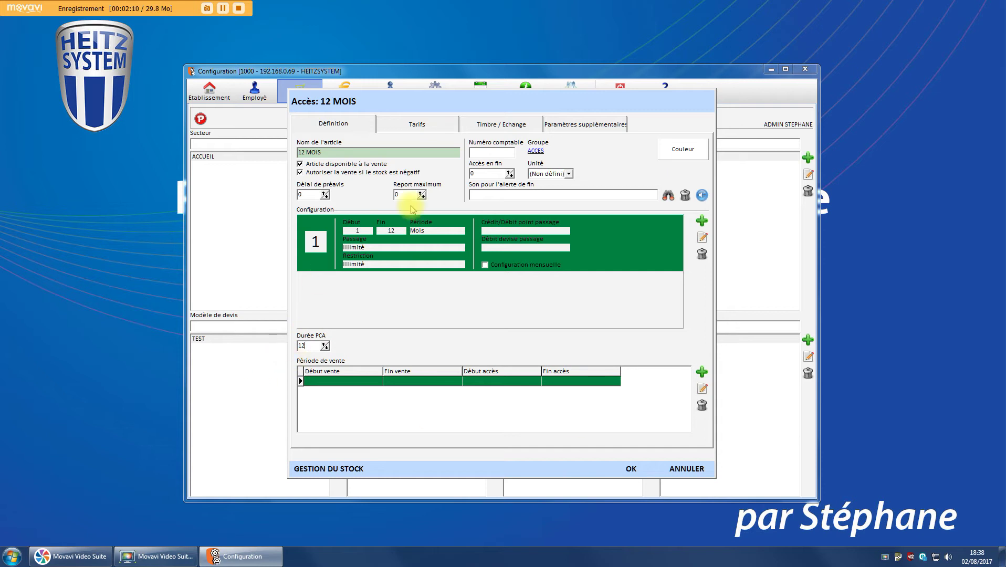
# Add a tariff labelled COMPTANT with a price of 500 to the 12 MOIS article.
pyautogui.click(420, 129)
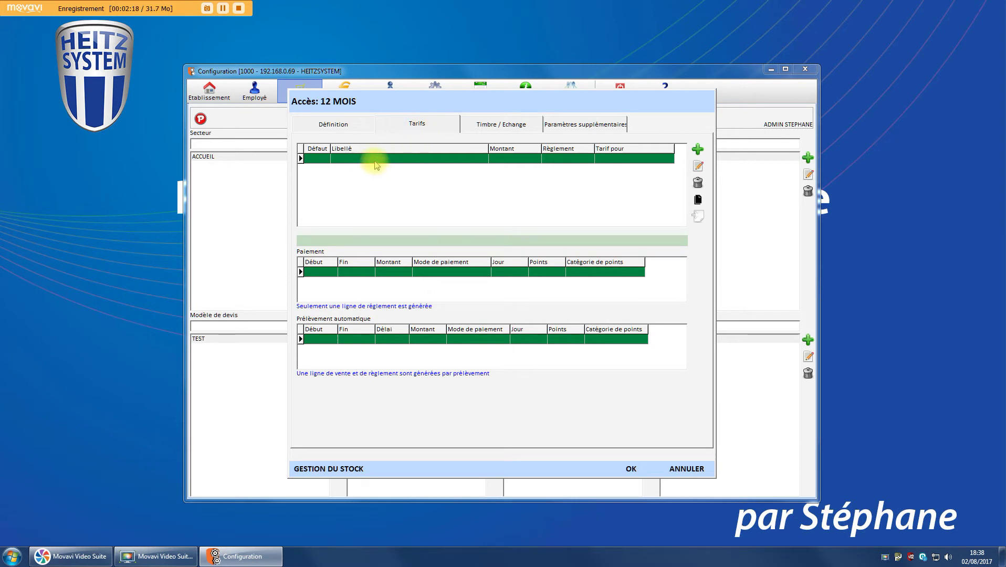
pyautogui.click(704, 151)
pyautogui.write('COMPT')
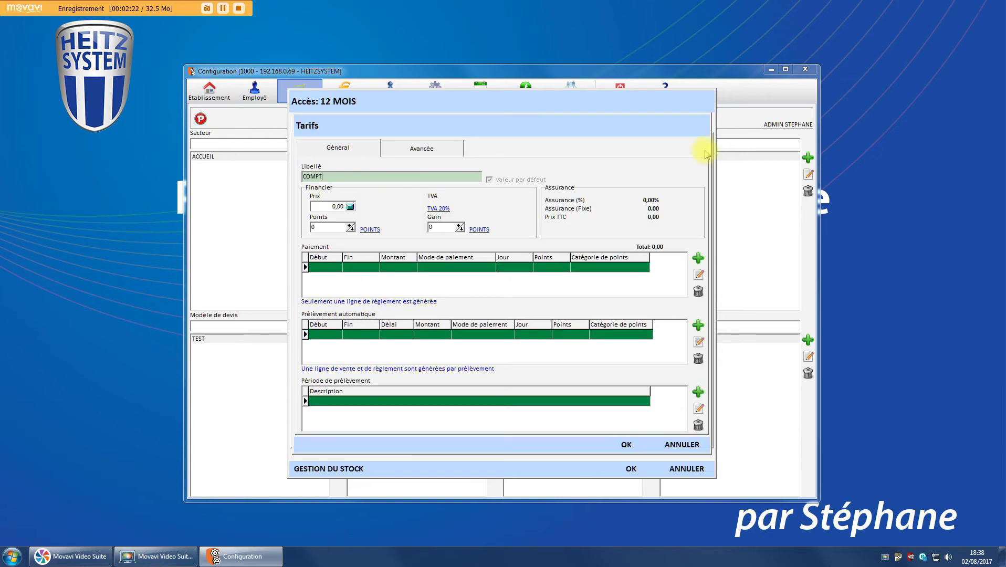
pyautogui.write('50')
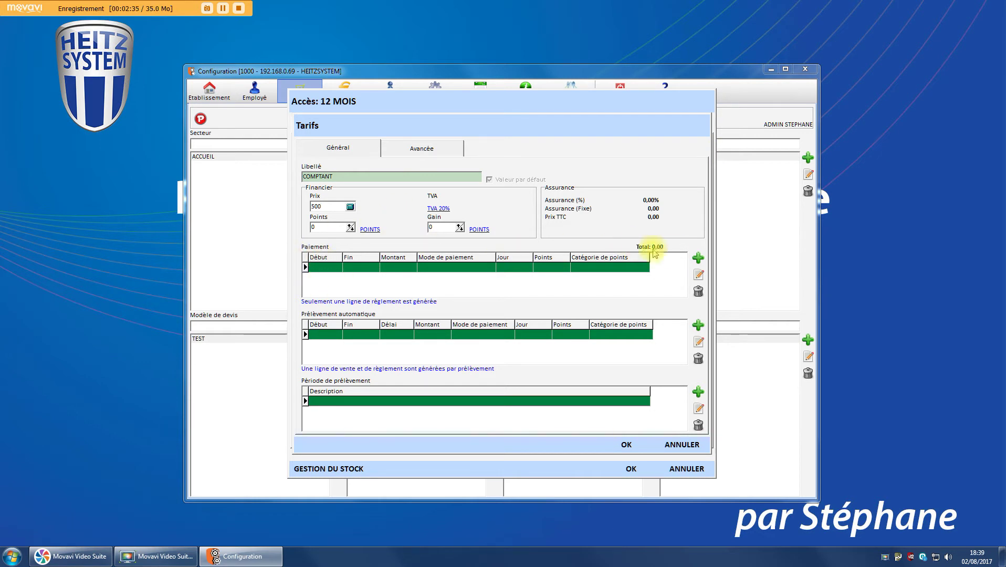
# Give the COMPTANT tariff a CHEQUE payment line from month 0 to month 0, and save the tariff.
pyautogui.click(699, 257)
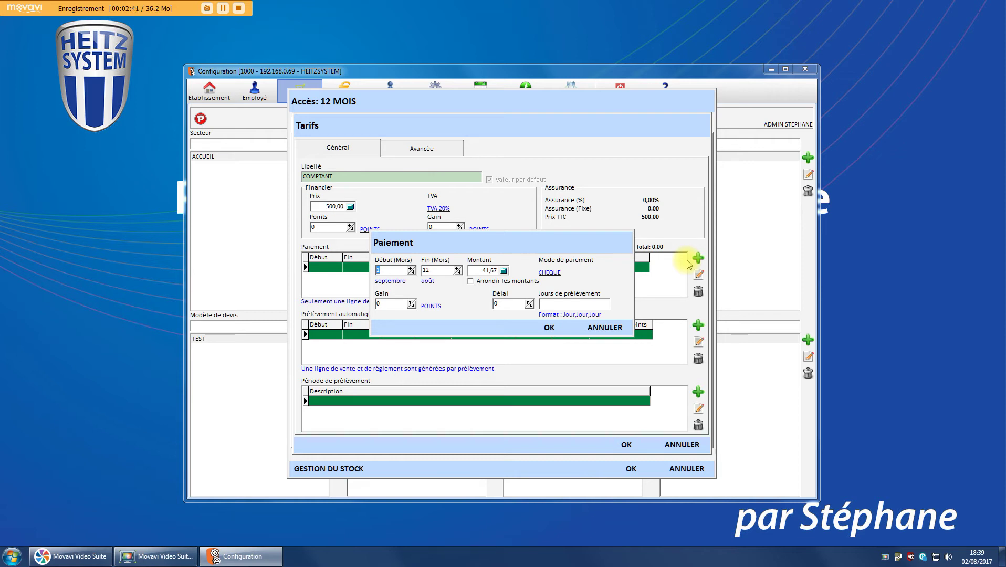
pyautogui.write('0')
pyautogui.write('0')
pyautogui.press('Tab')
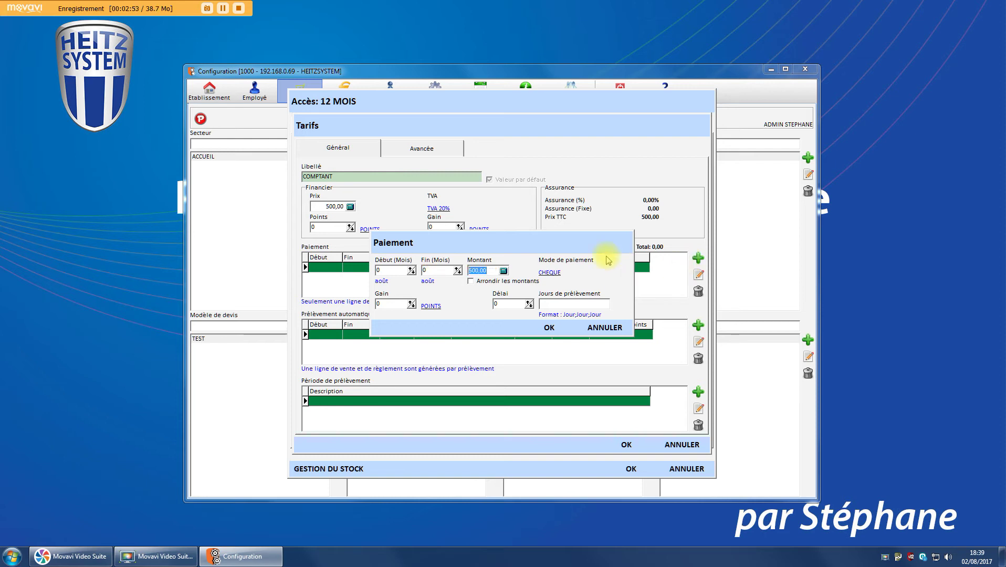
pyautogui.click(555, 273)
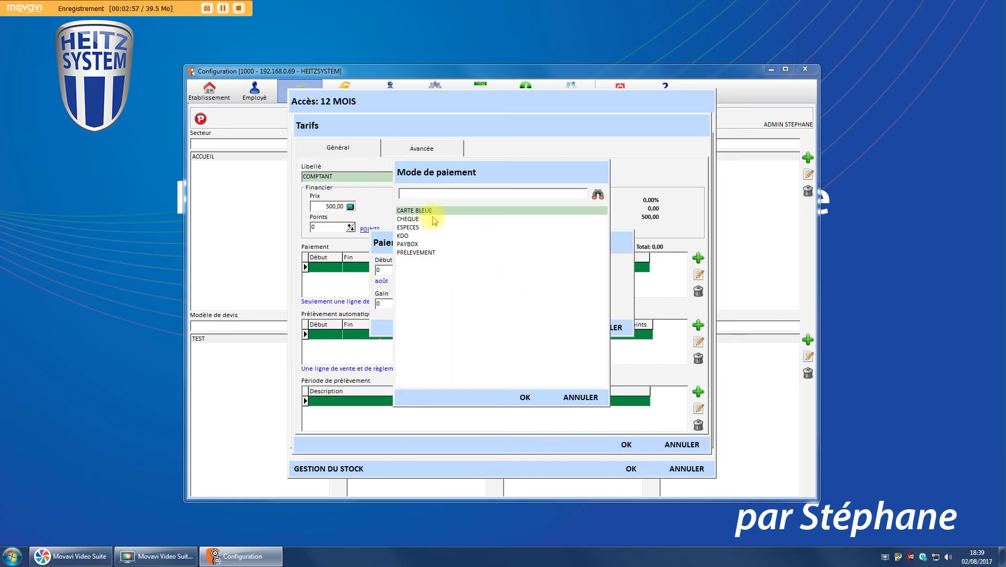
pyautogui.click(570, 398)
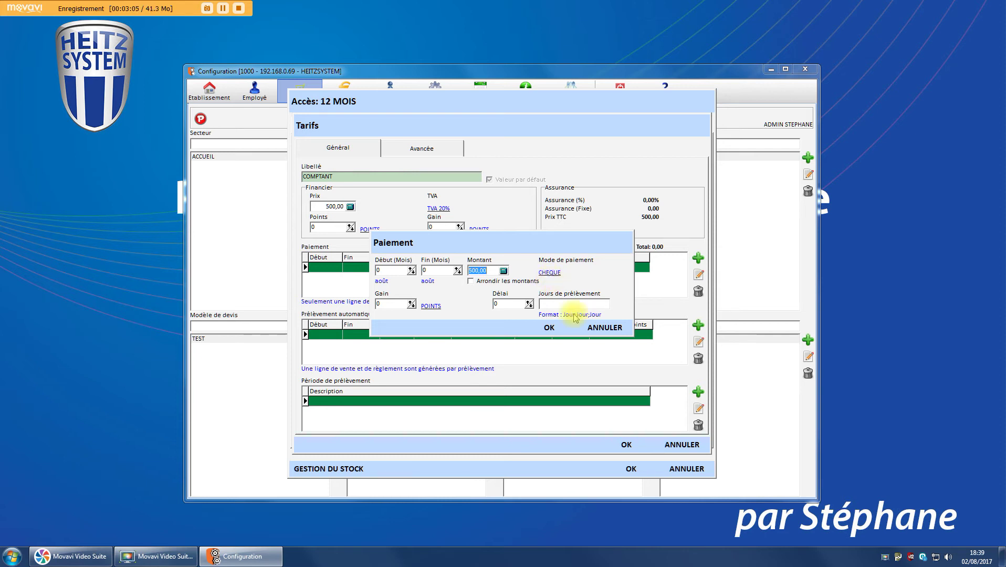
pyautogui.click(551, 329)
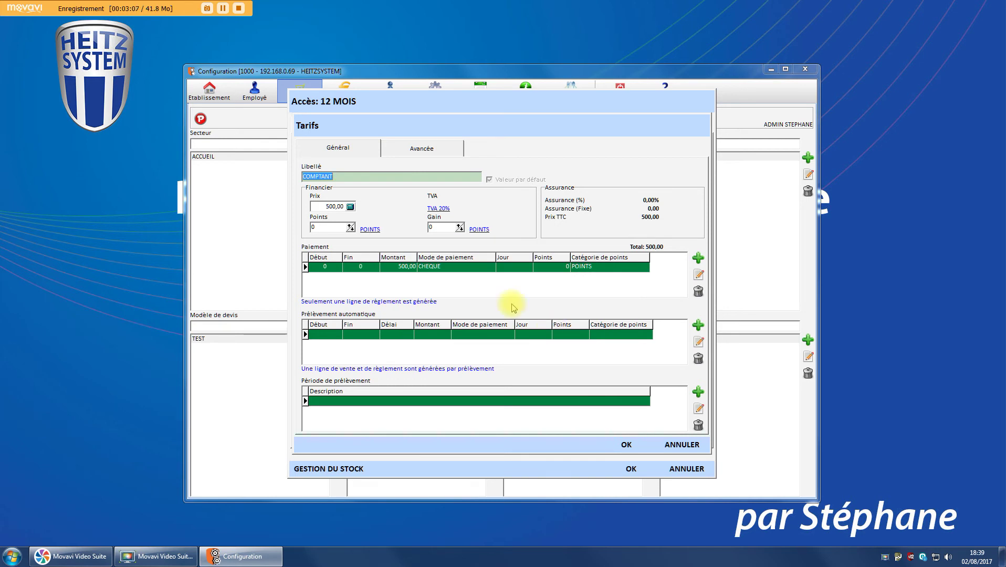
pyautogui.click(625, 444)
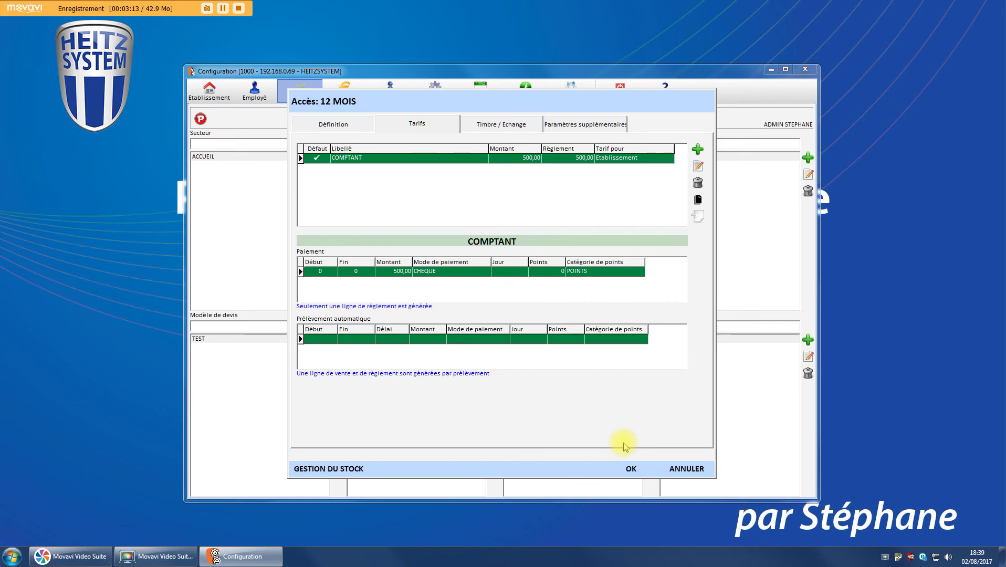
# Add a tariff labelled 2X priced at 500, with a CHEQUE payment line from month 0 to month 1, and save it.
pyautogui.click(697, 150)
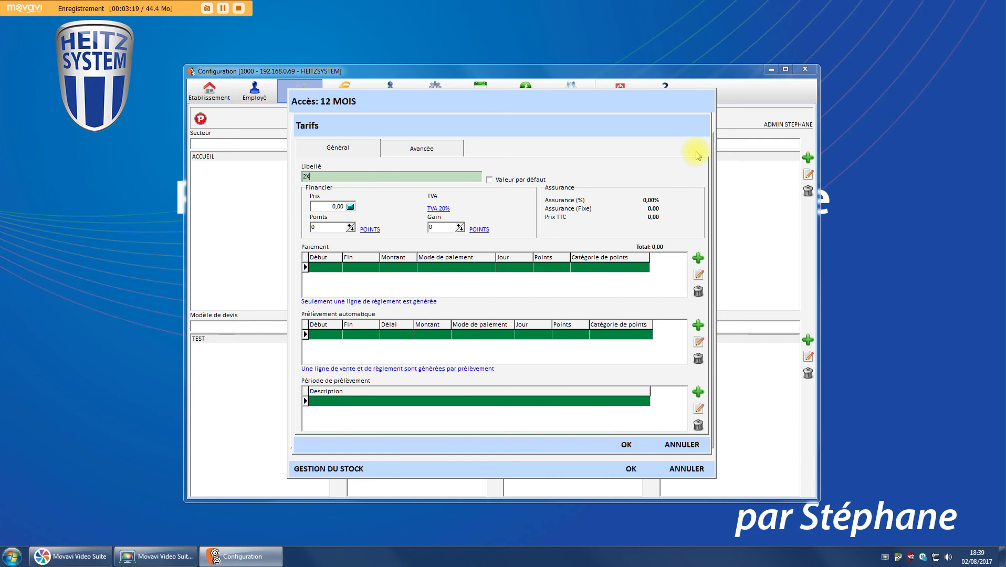
pyautogui.write('00')
pyautogui.click(698, 258)
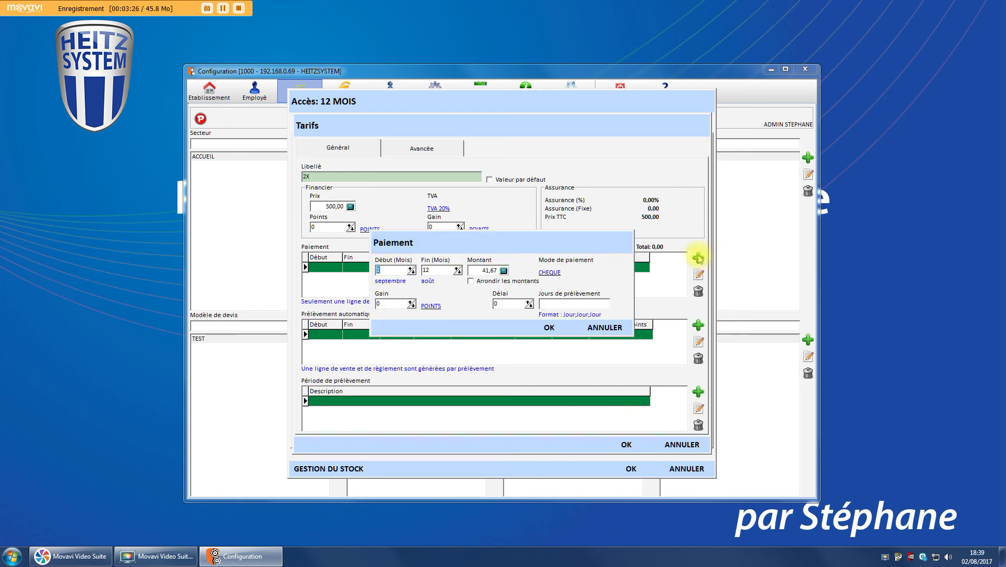
pyautogui.write('0')
pyautogui.write('1')
pyautogui.click(484, 270)
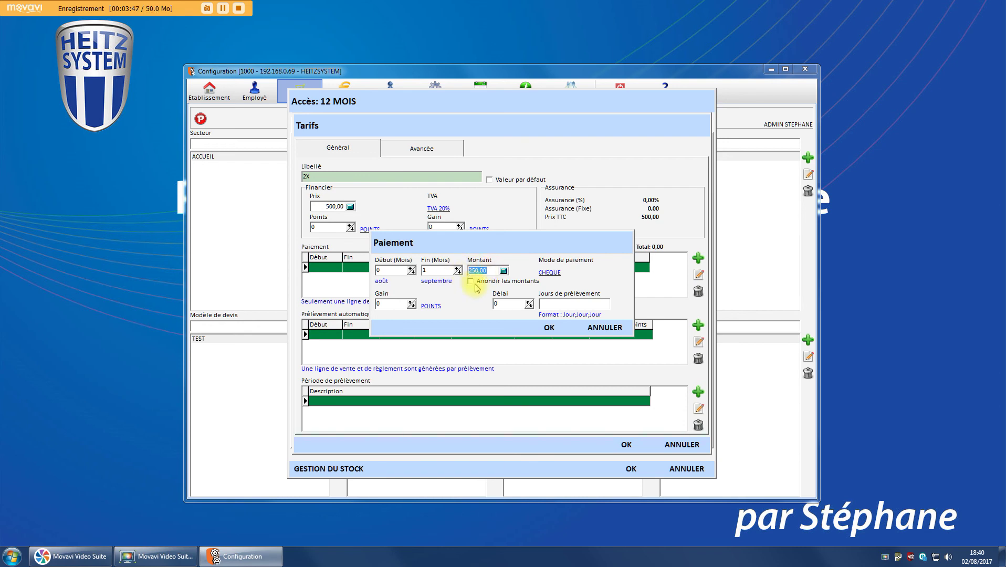
pyautogui.click(551, 329)
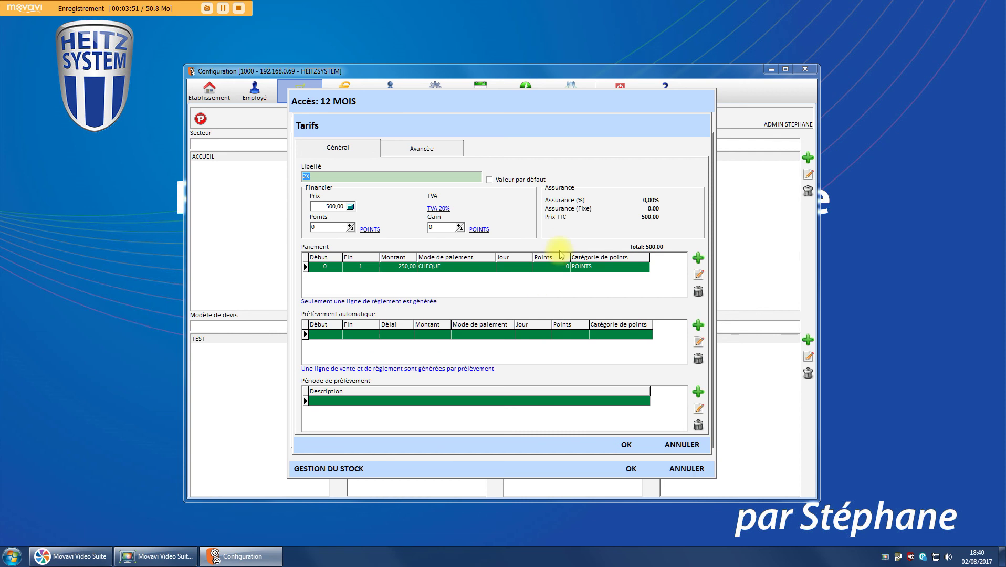
pyautogui.click(627, 446)
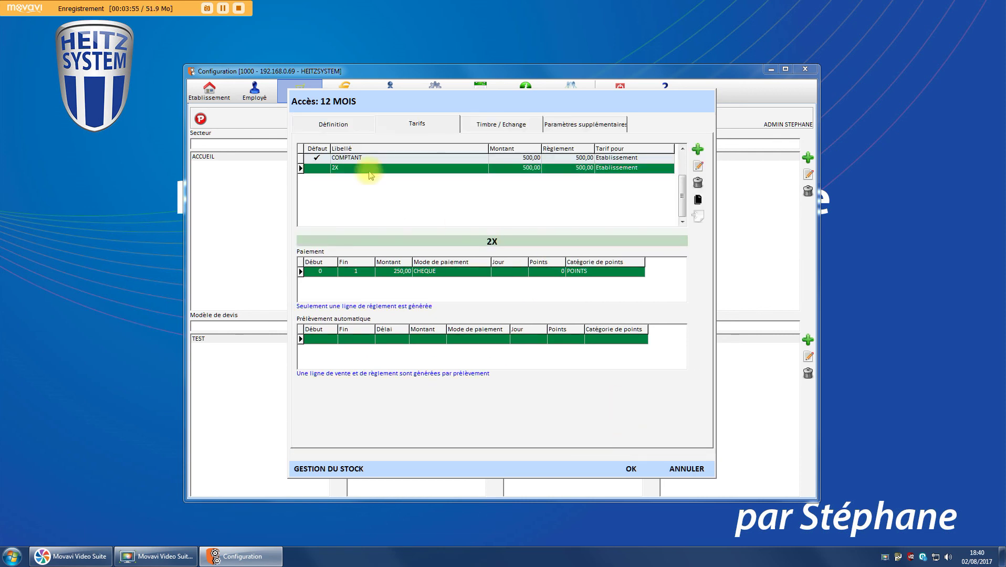
# Check the payment lines of the COMPTANT and 2X tariffs, and save the 12 MOIS article.
pyautogui.click(363, 156)
pyautogui.click(363, 169)
pyautogui.click(630, 469)
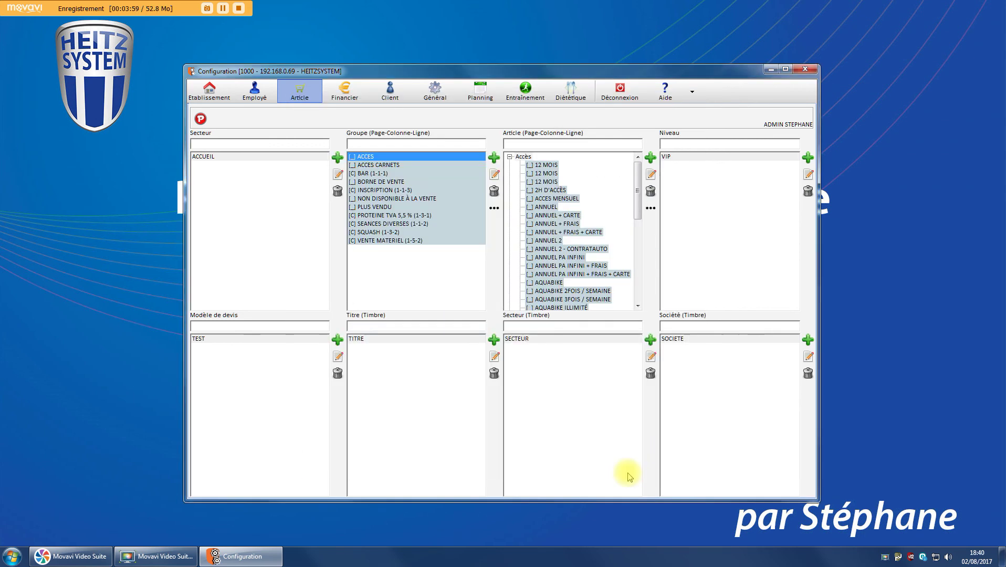